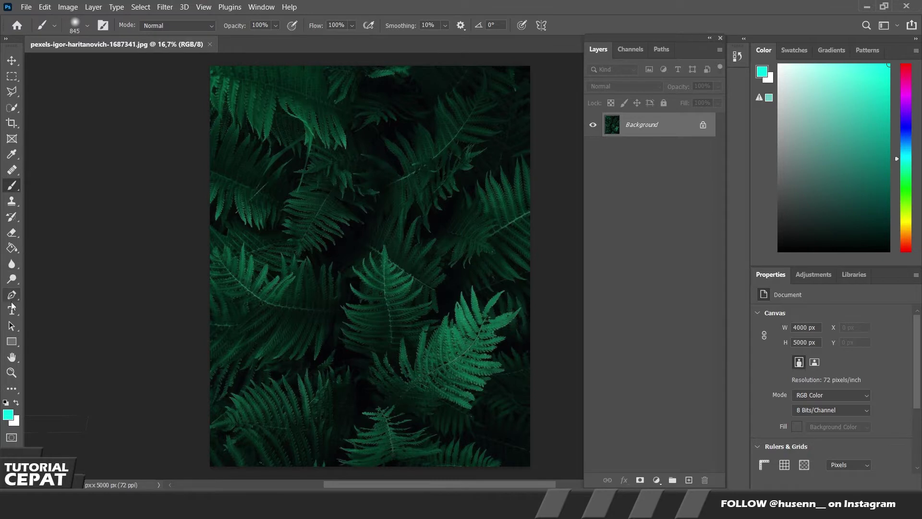
Add HELLO as vertical 900 pt Humnst777 Blk BT text over the fern photo
{"action": "left_click", "coordinate": [12, 311]}
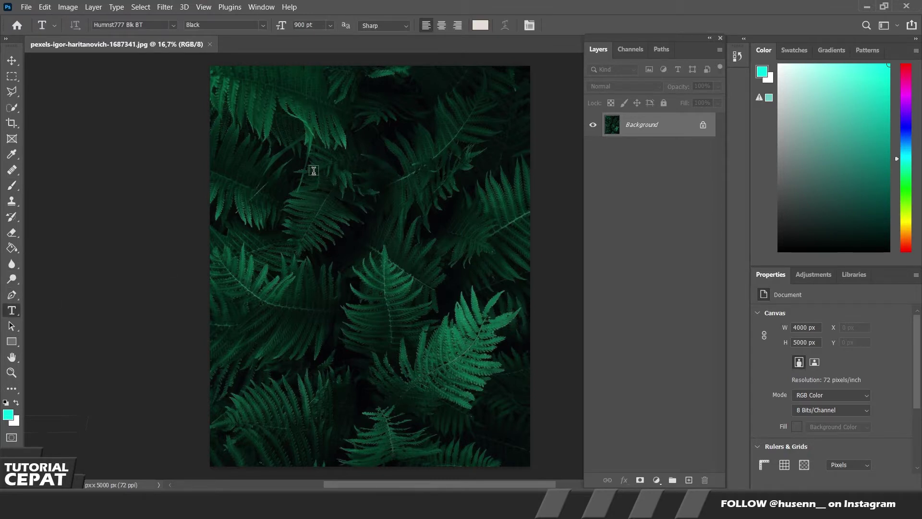
{"action": "left_click", "coordinate": [343, 158]}
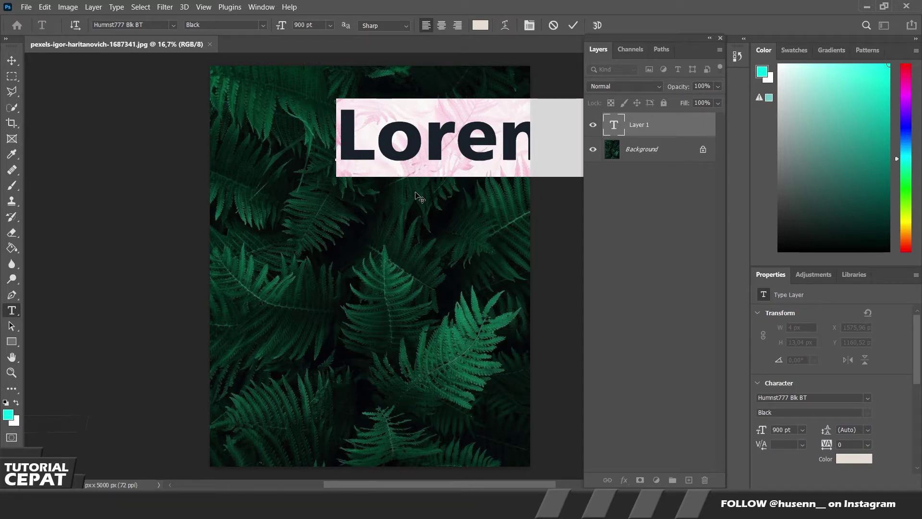
{"action": "type", "text": "HELL"}
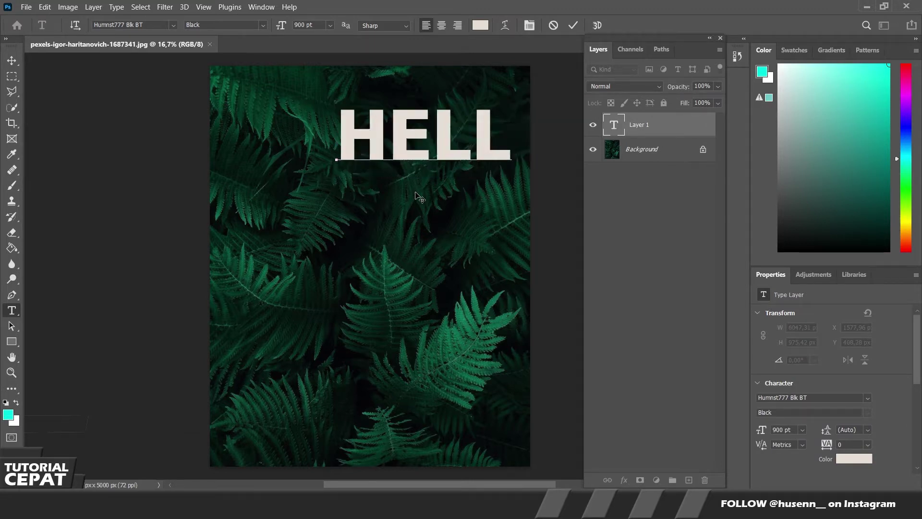
{"action": "type", "text": "O"}
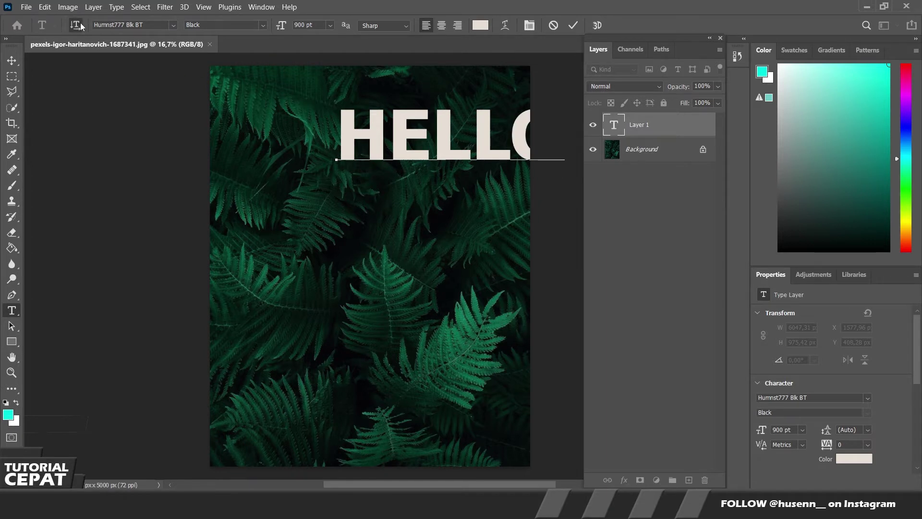
{"action": "left_click", "coordinate": [80, 25]}
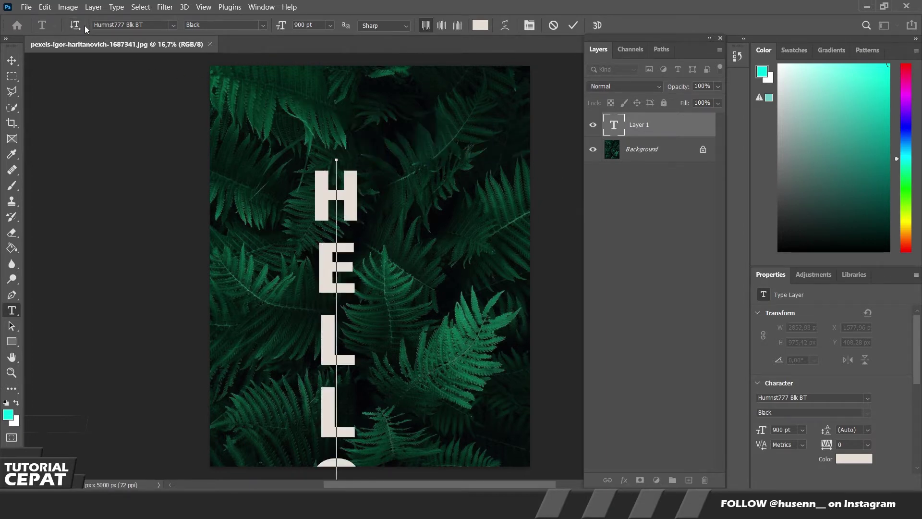
{"action": "left_click", "coordinate": [573, 27]}
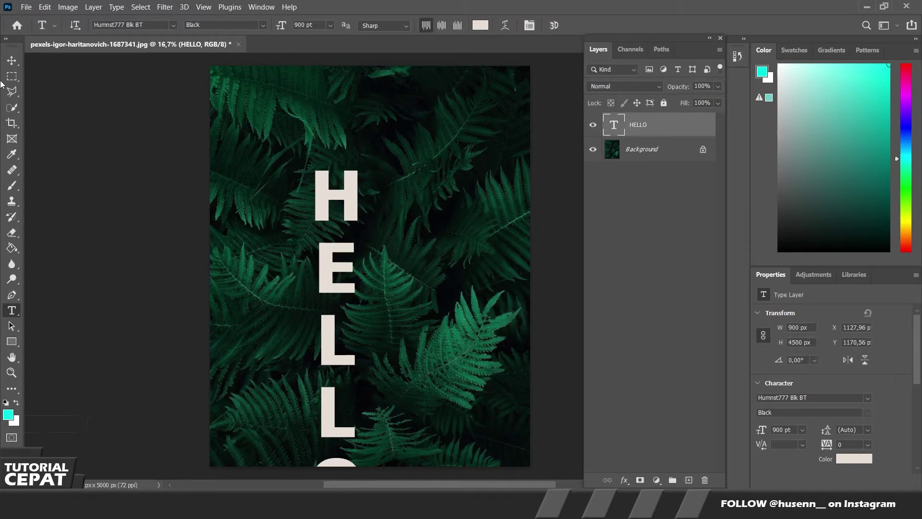
{"action": "left_click", "coordinate": [13, 61]}
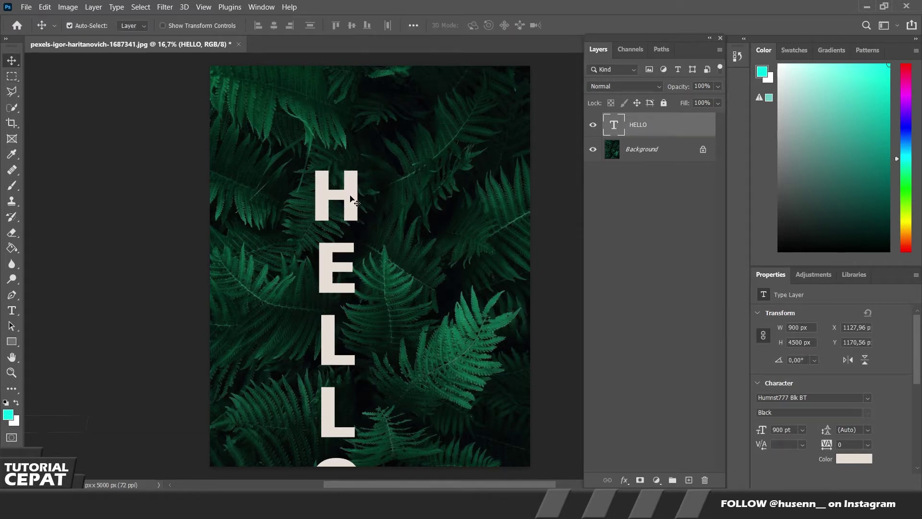
Move HELLO to the top centre of the photo and add a layer mask
{"action": "left_click_drag", "start_coordinate": [350, 198], "coordinate": [383, 124]}
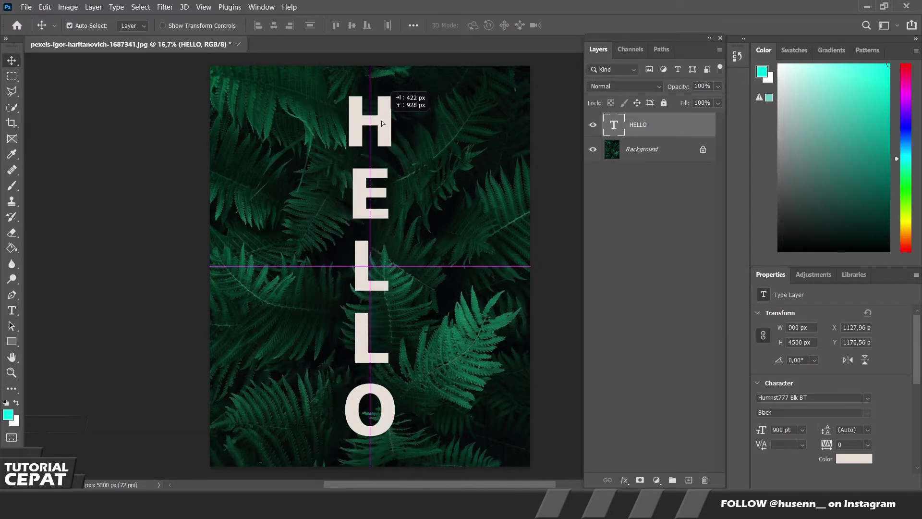
{"action": "left_click_drag", "start_coordinate": [383, 123], "coordinate": [382, 123]}
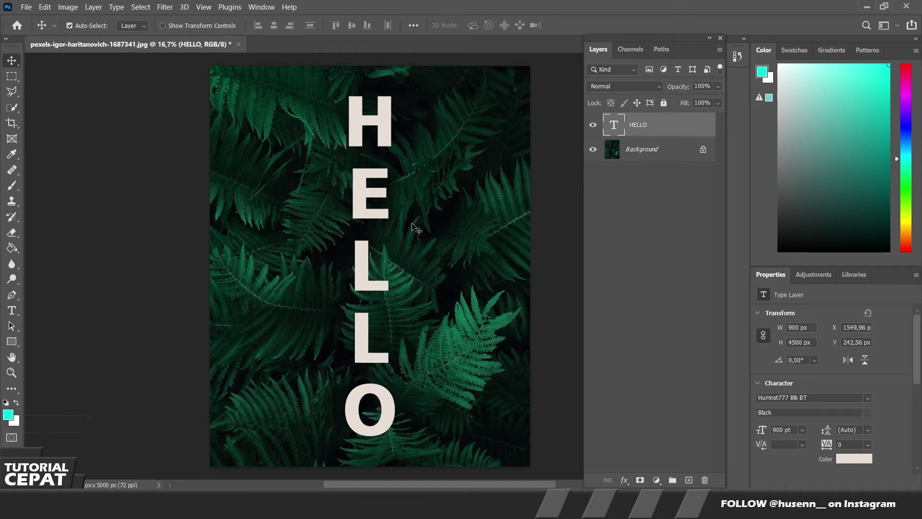
{"action": "left_click", "coordinate": [640, 480]}
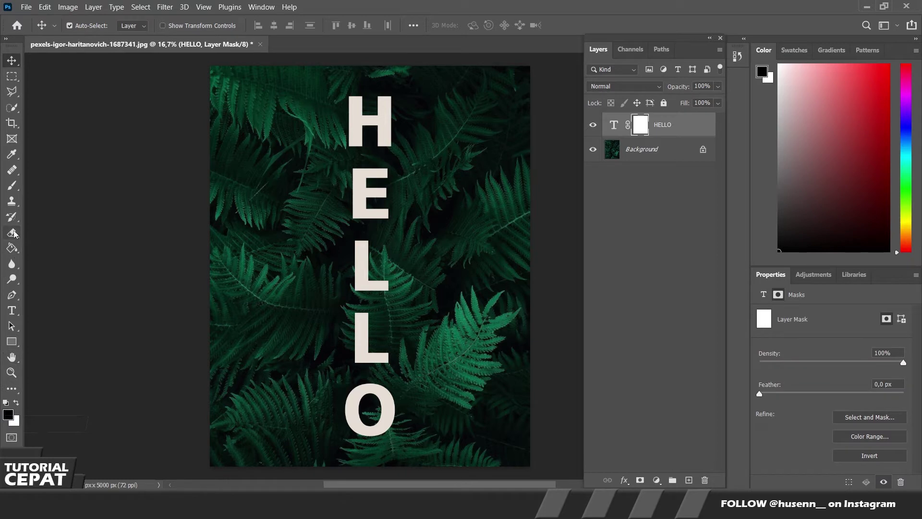
Set a hard-edged 55 px brush and drop HELLO's layer opacity to 15%
{"action": "left_click", "coordinate": [12, 185]}
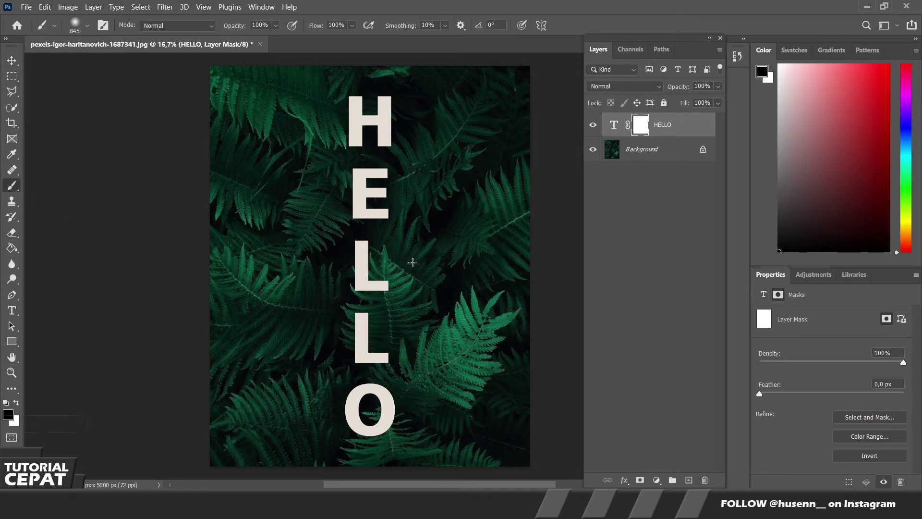
{"action": "scroll", "coordinate": [383, 148], "scroll_direction": "up", "scroll_amount": 2}
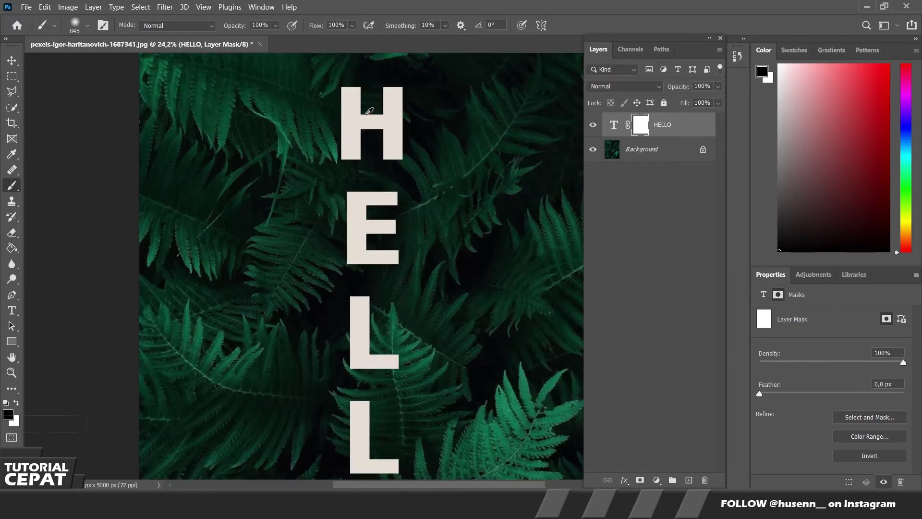
{"action": "scroll", "coordinate": [369, 112], "scroll_direction": "up", "scroll_amount": 3}
{"action": "right_click", "coordinate": [408, 137]}
{"action": "left_click_drag", "start_coordinate": [351, 144], "coordinate": [288, 151]}
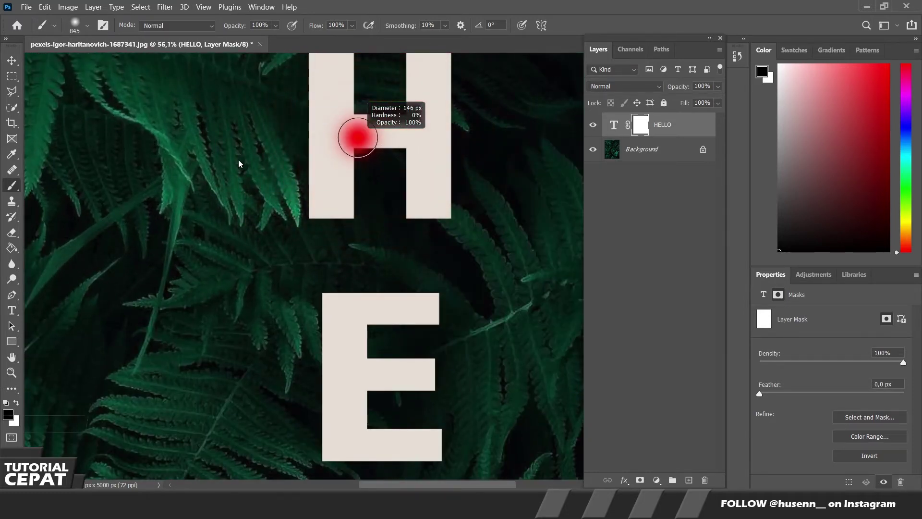
{"action": "right_click", "coordinate": [340, 176], "text": "alt"}
{"action": "left_click_drag", "start_coordinate": [318, 46], "coordinate": [345, 444]}
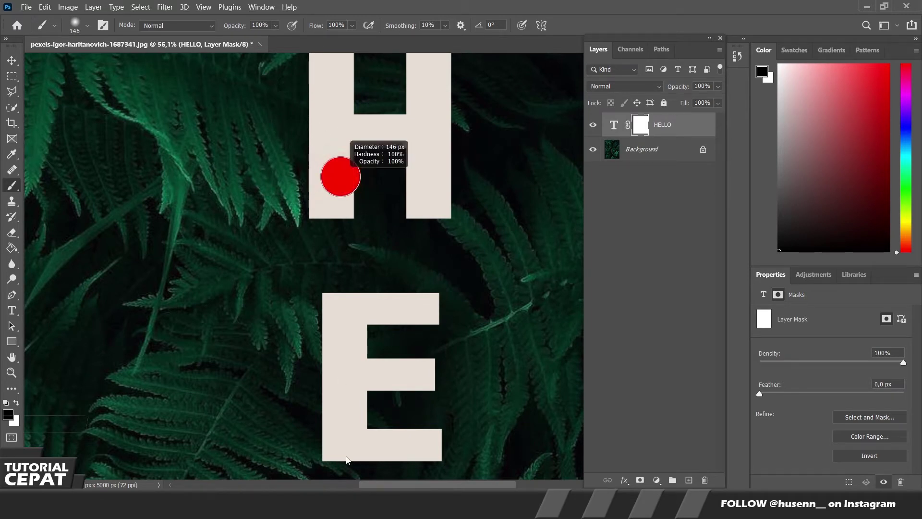
{"action": "right_click", "coordinate": [368, 227], "text": "alt"}
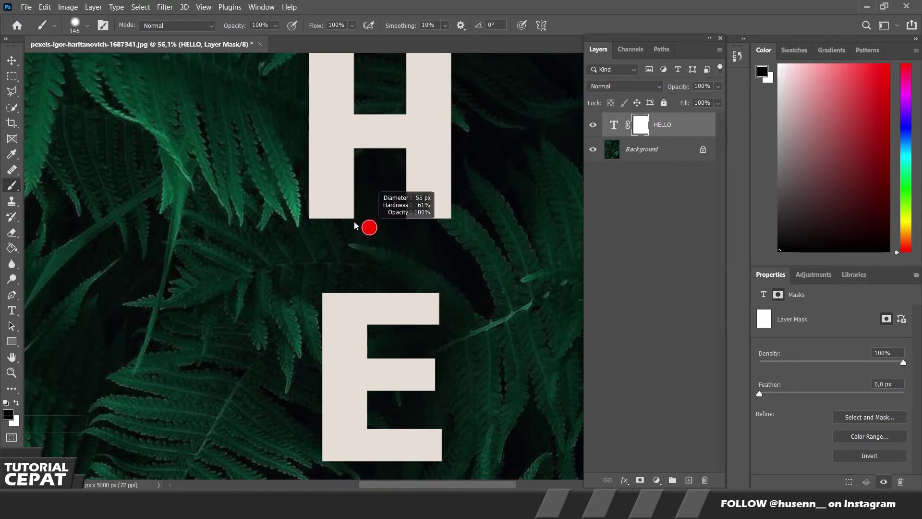
{"action": "left_click", "coordinate": [718, 87]}
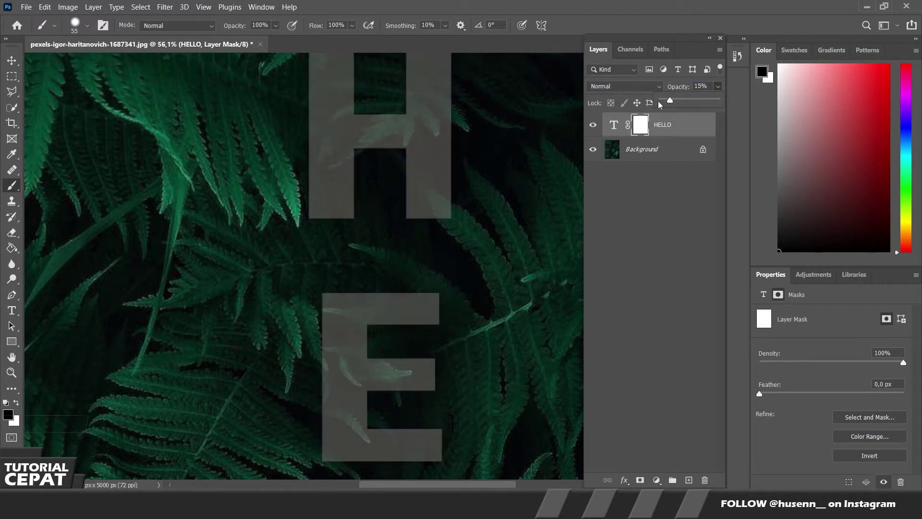
Paint black on the mask to reveal the fern over the top of the H
{"action": "scroll", "coordinate": [423, 177], "scroll_direction": "up", "scroll_amount": 3}
{"action": "scroll", "coordinate": [394, 181], "scroll_direction": "up", "scroll_amount": 2}
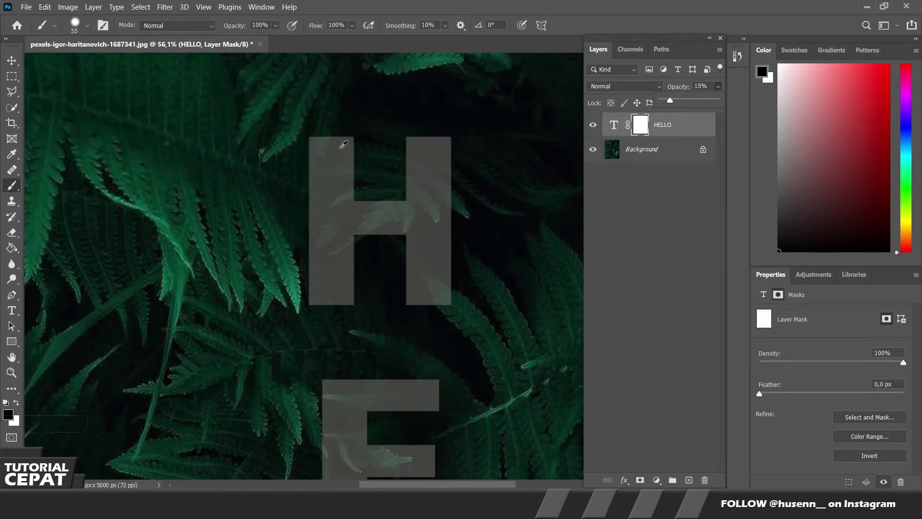
{"action": "scroll", "coordinate": [342, 137], "scroll_direction": "up", "scroll_amount": 1}
{"action": "scroll", "coordinate": [340, 129], "scroll_direction": "up", "scroll_amount": 1}
{"action": "scroll", "coordinate": [340, 129], "scroll_direction": "up", "scroll_amount": 1}
{"action": "mouse_move", "coordinate": [296, 155]}
{"action": "left_mouse_down"}
{"action": "mouse_move", "coordinate": [287, 176]}
{"action": "mouse_move", "coordinate": [292, 156]}
{"action": "left_mouse_up"}
{"action": "key", "text": "bracketleft"}
{"action": "scroll", "coordinate": [361, 208], "scroll_direction": "up", "scroll_amount": 1}
{"action": "scroll", "coordinate": [397, 202], "scroll_direction": "up", "scroll_amount": 1}
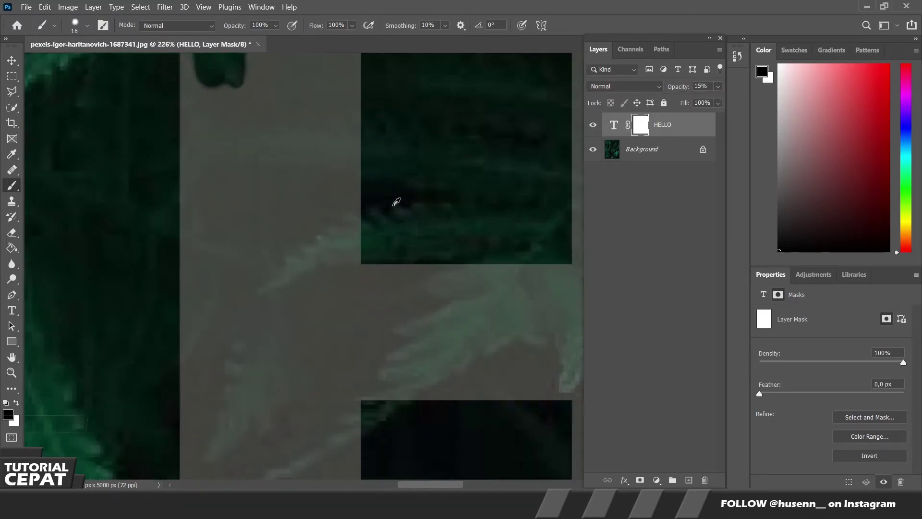
{"action": "left_click_drag", "start_coordinate": [361, 212], "coordinate": [262, 290]}
{"action": "key", "text": "bracketleft"}
{"action": "left_click_drag", "start_coordinate": [338, 229], "coordinate": [283, 259]}
Mask the fern stem across the H's crossbar and the fern tip
{"action": "scroll", "coordinate": [340, 261], "scroll_direction": "down", "scroll_amount": 5}
{"action": "left_click_drag", "start_coordinate": [361, 247], "coordinate": [262, 298]}
{"action": "mouse_move", "coordinate": [339, 258]}
{"action": "left_mouse_down"}
{"action": "mouse_move", "coordinate": [372, 215]}
{"action": "mouse_move", "coordinate": [348, 255]}
{"action": "left_mouse_up"}
{"action": "scroll", "coordinate": [485, 312], "scroll_direction": "down", "scroll_amount": 2}
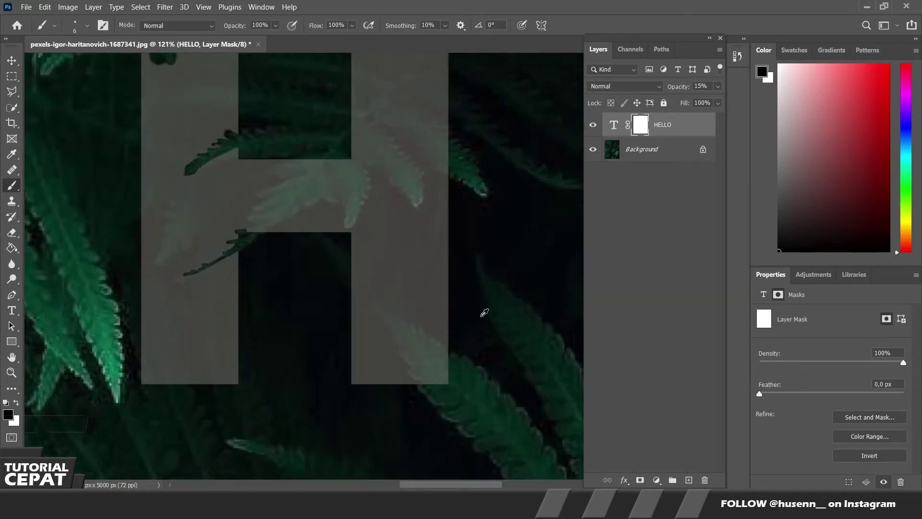
{"action": "scroll", "coordinate": [484, 313], "scroll_direction": "up", "scroll_amount": 3}
{"action": "mouse_move", "coordinate": [432, 321]}
{"action": "left_mouse_down"}
{"action": "mouse_move", "coordinate": [360, 274]}
{"action": "mouse_move", "coordinate": [371, 250]}
{"action": "left_mouse_up"}
{"action": "mouse_move", "coordinate": [302, 262]}
{"action": "left_mouse_down"}
{"action": "mouse_move", "coordinate": [286, 235]}
{"action": "mouse_move", "coordinate": [269, 228]}
{"action": "left_mouse_up"}
Reveal the fern stem along the E's left edge and top bar
{"action": "scroll", "coordinate": [270, 228], "scroll_direction": "down", "scroll_amount": 4}
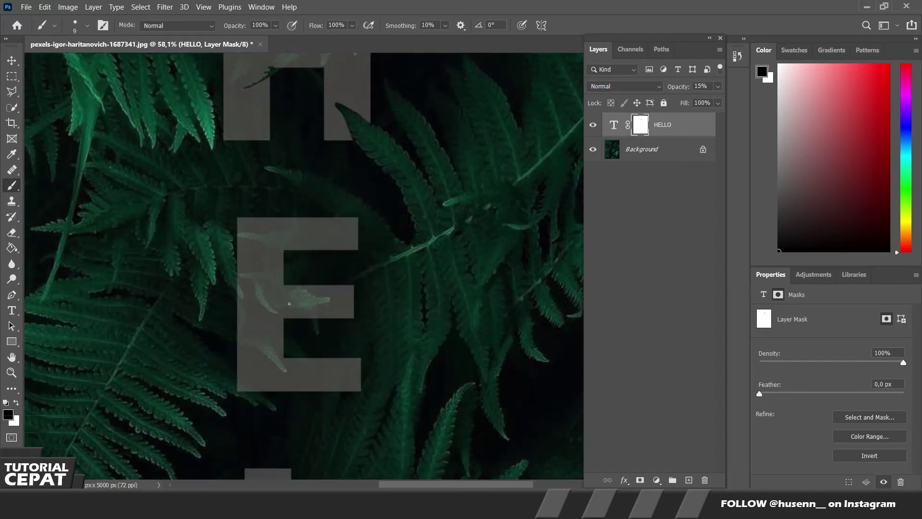
{"action": "scroll", "coordinate": [289, 303], "scroll_direction": "up", "scroll_amount": 3}
{"action": "left_click_drag", "start_coordinate": [178, 274], "coordinate": [278, 355]}
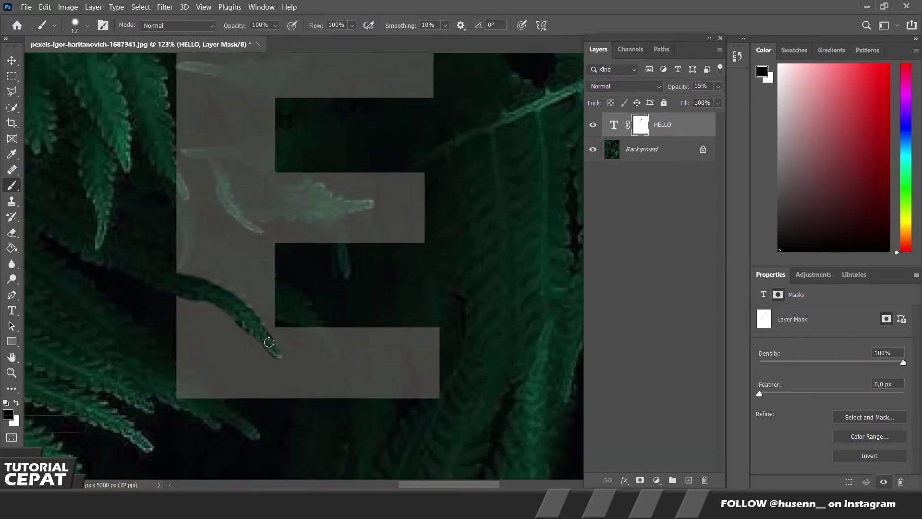
{"action": "left_click_drag", "start_coordinate": [181, 179], "coordinate": [178, 271]}
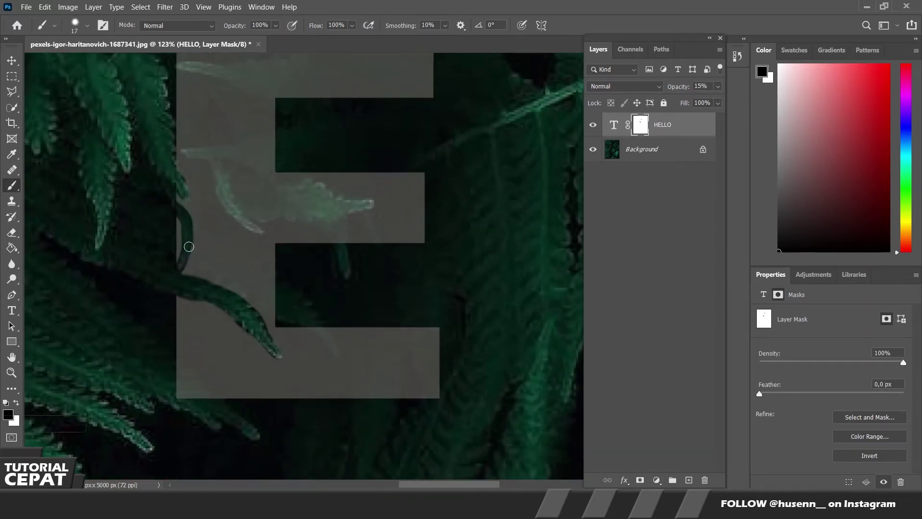
{"action": "scroll", "coordinate": [202, 193], "scroll_direction": "up", "scroll_amount": 1}
{"action": "scroll", "coordinate": [201, 193], "scroll_direction": "up", "scroll_amount": 2}
{"action": "mouse_move", "coordinate": [251, 219]}
{"action": "left_mouse_down"}
{"action": "mouse_move", "coordinate": [167, 201]}
{"action": "mouse_move", "coordinate": [277, 224]}
{"action": "left_mouse_up"}
{"action": "scroll", "coordinate": [277, 224], "scroll_direction": "down", "scroll_amount": 3}
{"action": "scroll", "coordinate": [305, 262], "scroll_direction": "down", "scroll_amount": 2}
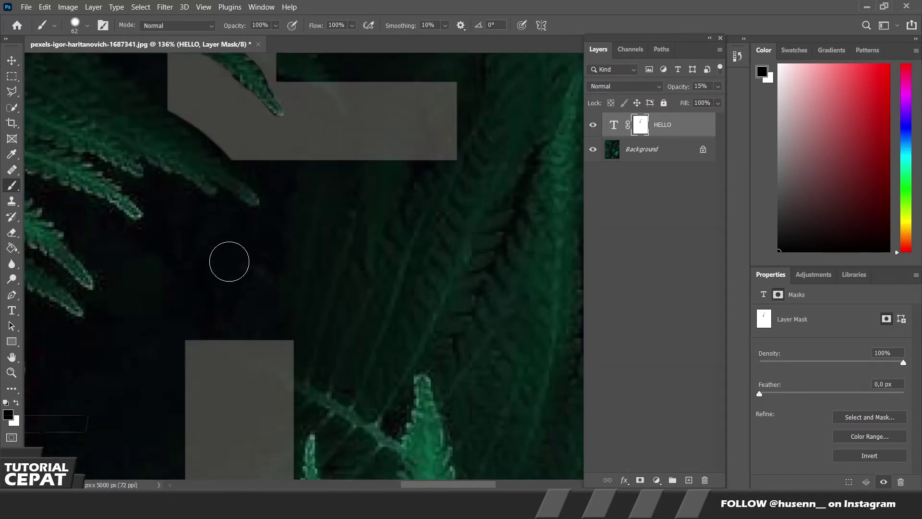
{"action": "scroll", "coordinate": [228, 262], "scroll_direction": "down", "scroll_amount": 3}
{"action": "scroll", "coordinate": [323, 239], "scroll_direction": "up", "scroll_amount": 2}
{"action": "key", "text": "bracketleft"}
{"action": "key", "text": "bracketleft"}
{"action": "key", "text": "bracketleft"}
Reveal and extend the fern fronds passing through the E
{"action": "left_click_drag", "start_coordinate": [260, 175], "coordinate": [296, 298]}
{"action": "scroll", "coordinate": [295, 298], "scroll_direction": "down", "scroll_amount": 3}
{"action": "left_click_drag", "start_coordinate": [185, 211], "coordinate": [291, 314]}
{"action": "left_click_drag", "start_coordinate": [244, 257], "coordinate": [294, 326]}
{"action": "scroll", "coordinate": [294, 326], "scroll_direction": "down", "scroll_amount": 1}
{"action": "key", "text": "bracketleft"}
{"action": "key", "text": "bracketleft"}
{"action": "key", "text": "bracketleft"}
{"action": "mouse_move", "coordinate": [286, 249]}
{"action": "left_mouse_down"}
{"action": "mouse_move", "coordinate": [346, 300]}
{"action": "mouse_move", "coordinate": [432, 331]}
{"action": "left_mouse_up"}
{"action": "scroll", "coordinate": [346, 300], "scroll_direction": "down", "scroll_amount": 3}
{"action": "scroll", "coordinate": [348, 313], "scroll_direction": "up", "scroll_amount": 4}
{"action": "left_click_drag", "start_coordinate": [349, 312], "coordinate": [373, 174]}
{"action": "left_click_drag", "start_coordinate": [379, 314], "coordinate": [365, 264]}
{"action": "mouse_move", "coordinate": [288, 312]}
{"action": "left_mouse_down"}
{"action": "mouse_move", "coordinate": [243, 187]}
{"action": "mouse_move", "coordinate": [237, 308]}
{"action": "left_mouse_up"}
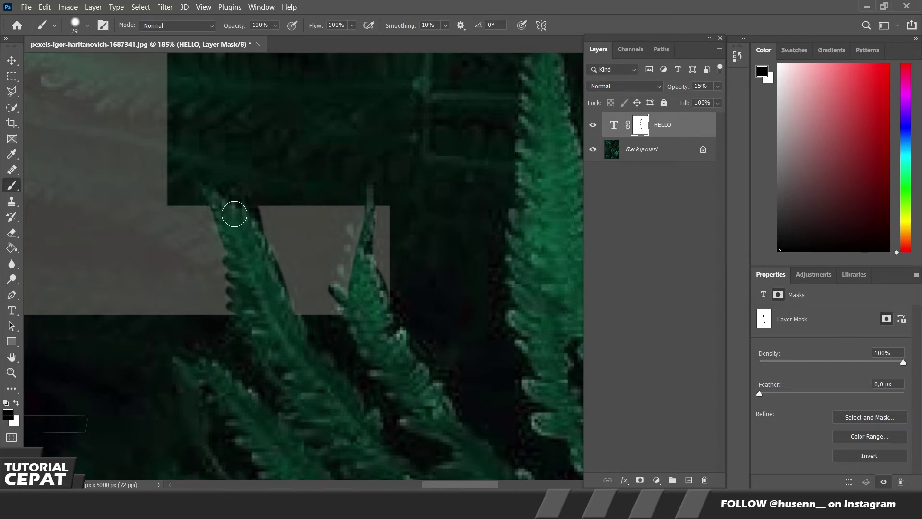
Mask the fern frond and upper branch crossing the O
{"action": "key", "text": "x"}
{"action": "scroll", "coordinate": [298, 336], "scroll_direction": "down", "scroll_amount": 3}
{"action": "scroll", "coordinate": [336, 120], "scroll_direction": "up", "scroll_amount": 2}
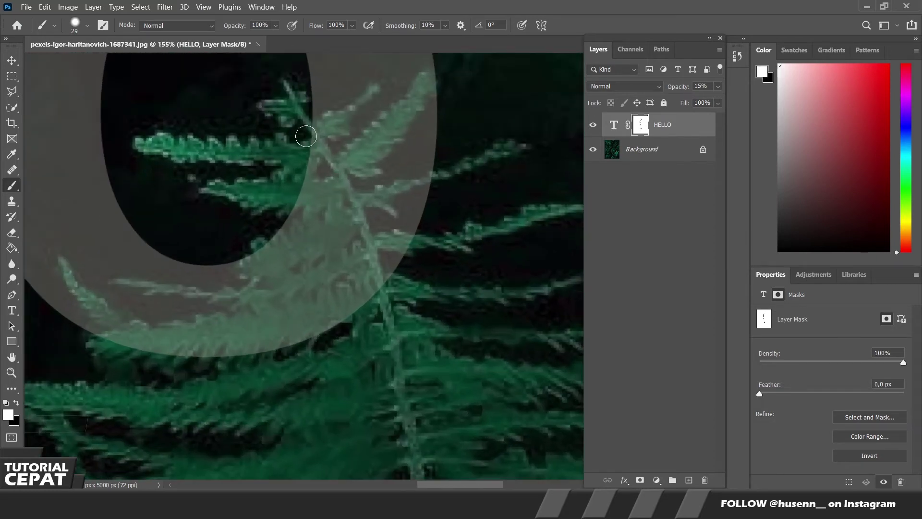
{"action": "key", "text": "x"}
{"action": "mouse_move", "coordinate": [340, 115]}
{"action": "left_mouse_down"}
{"action": "mouse_move", "coordinate": [318, 189]}
{"action": "mouse_move", "coordinate": [294, 194]}
{"action": "mouse_move", "coordinate": [261, 259]}
{"action": "mouse_move", "coordinate": [336, 178]}
{"action": "mouse_move", "coordinate": [325, 173]}
{"action": "left_mouse_up"}
{"action": "key", "text": "x"}
{"action": "key", "text": "x"}
{"action": "left_click_drag", "start_coordinate": [375, 88], "coordinate": [337, 123]}
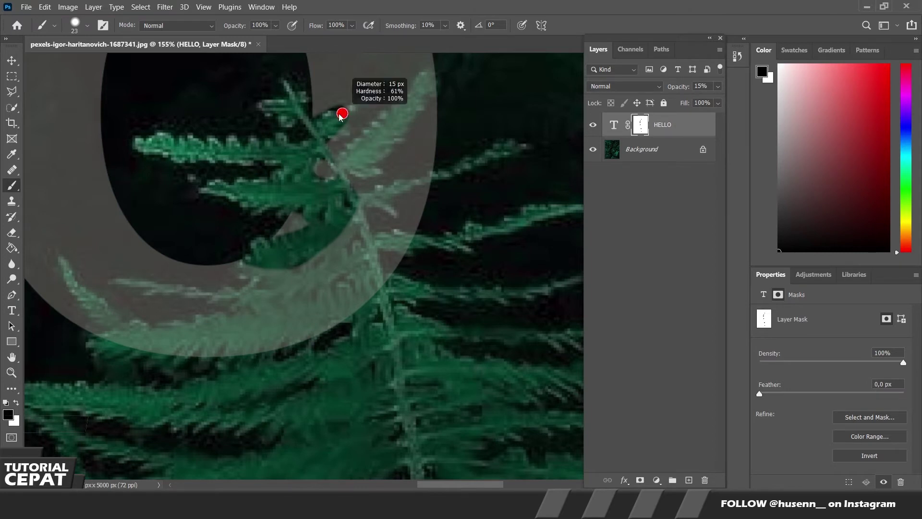
{"action": "left_click_drag", "start_coordinate": [334, 164], "coordinate": [413, 96]}
{"action": "scroll", "coordinate": [298, 216], "scroll_direction": "down", "scroll_amount": 3}
{"action": "mouse_move", "coordinate": [63, 207]}
{"action": "left_mouse_down"}
{"action": "mouse_move", "coordinate": [144, 293]}
{"action": "mouse_move", "coordinate": [310, 275]}
{"action": "mouse_move", "coordinate": [381, 243]}
{"action": "mouse_move", "coordinate": [267, 252]}
{"action": "mouse_move", "coordinate": [322, 247]}
{"action": "left_mouse_up"}
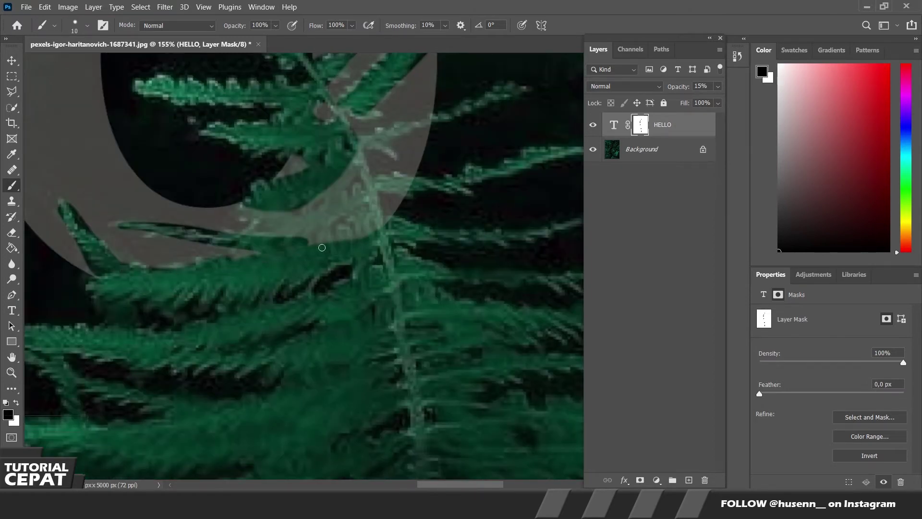
{"action": "key", "text": "bracketleft"}
{"action": "key", "text": "bracketleft"}
{"action": "key", "text": "bracketleft"}
{"action": "scroll", "coordinate": [405, 203], "scroll_direction": "down", "scroll_amount": 5}
{"action": "scroll", "coordinate": [405, 204], "scroll_direction": "up", "scroll_amount": 2}
{"action": "left_click", "coordinate": [719, 87]}
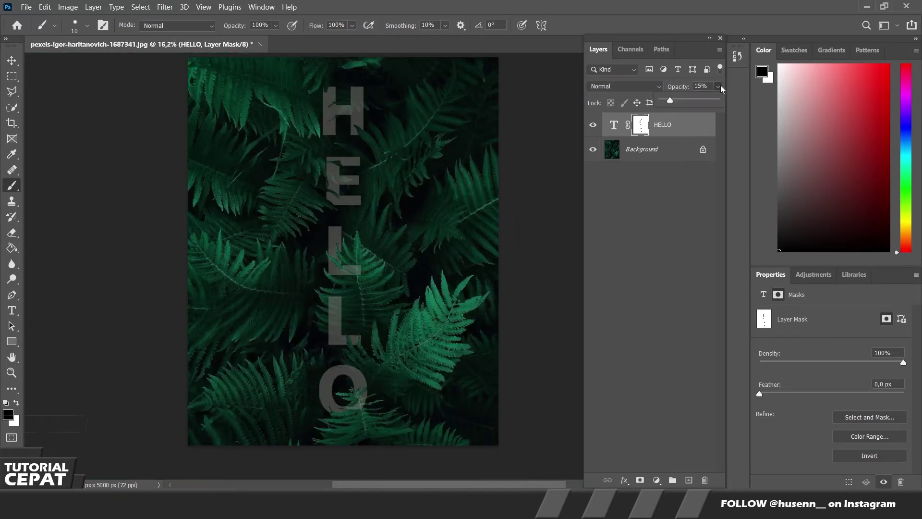
Raise the HELLO layer's opacity from 15% back to 100%
{"action": "left_click_drag", "start_coordinate": [671, 102], "coordinate": [743, 103]}
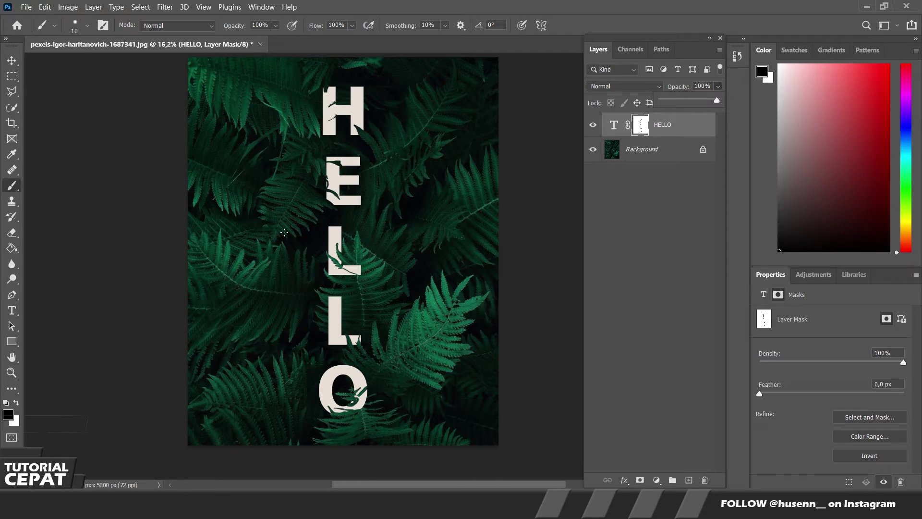
{"action": "scroll", "coordinate": [385, 211], "scroll_direction": "down", "scroll_amount": 2}
{"action": "scroll", "coordinate": [399, 206], "scroll_direction": "up", "scroll_amount": 1}
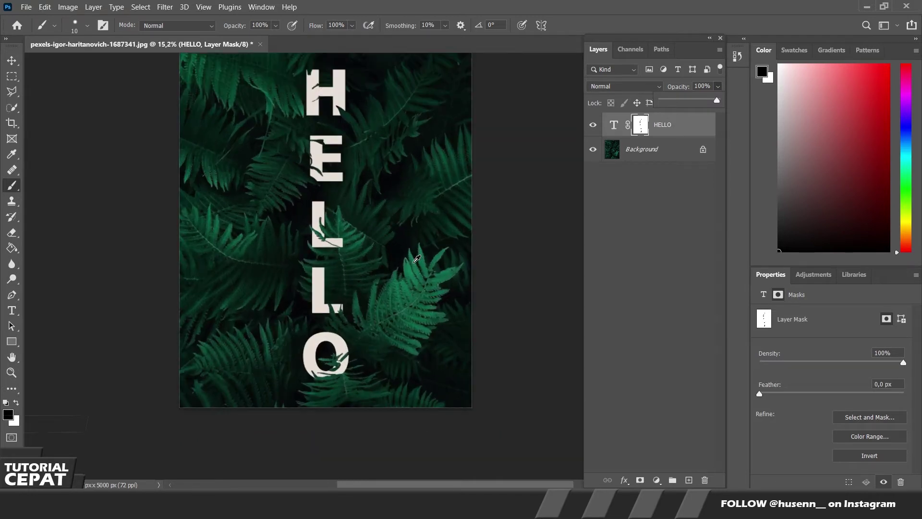
{"action": "scroll", "coordinate": [411, 202], "scroll_direction": "up", "scroll_amount": 2}
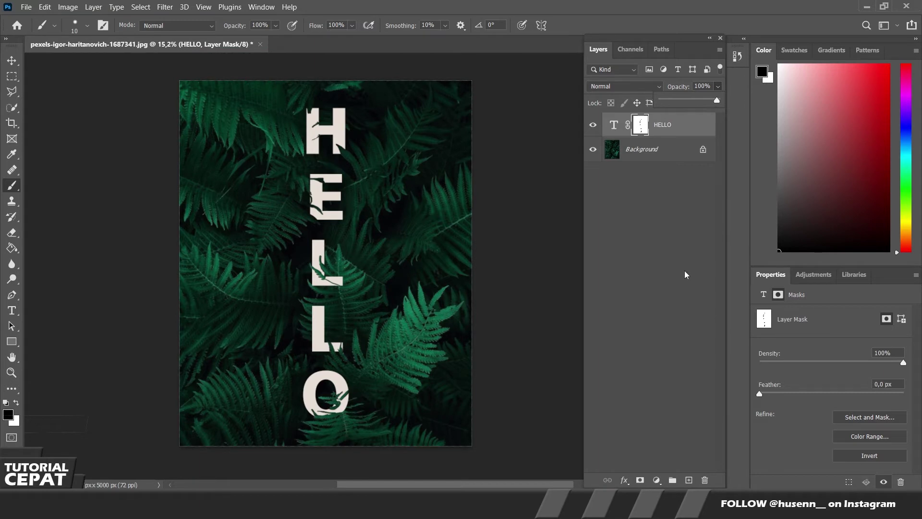
Add a cyan Outer Glow to HELLO in Screen mode, 35% opacity, 9% spread
{"action": "left_click", "coordinate": [614, 126]}
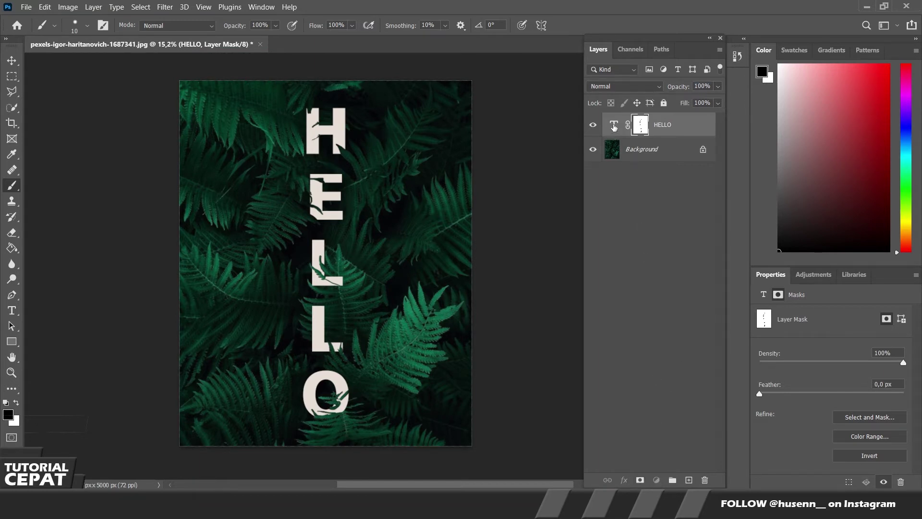
{"action": "left_click", "coordinate": [614, 125]}
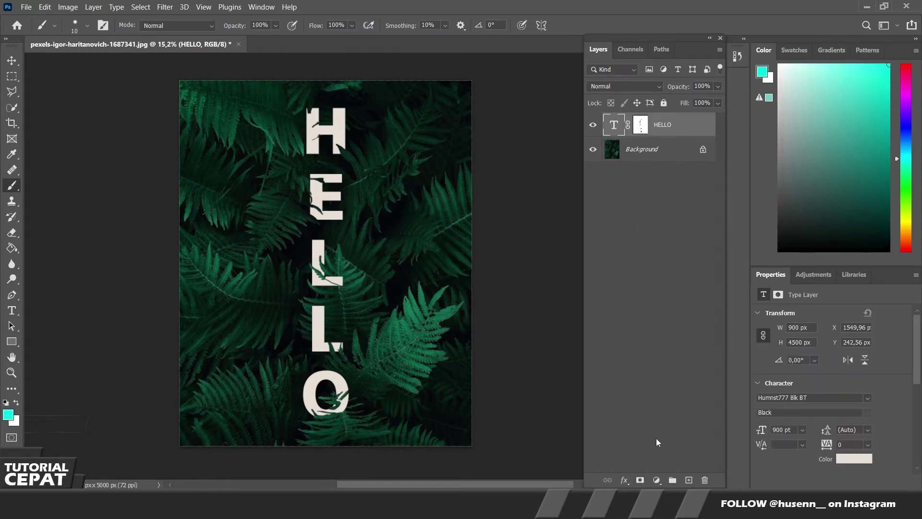
{"action": "left_click", "coordinate": [624, 480]}
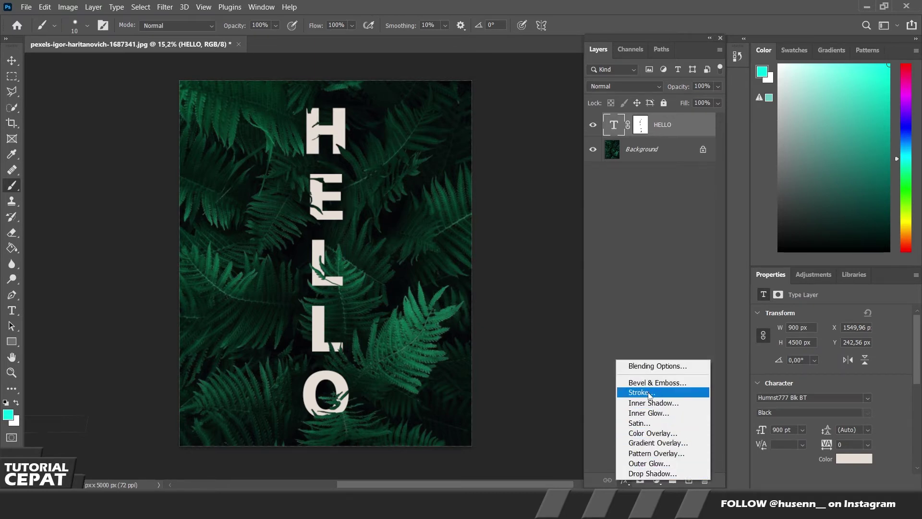
{"action": "left_click", "coordinate": [648, 463]}
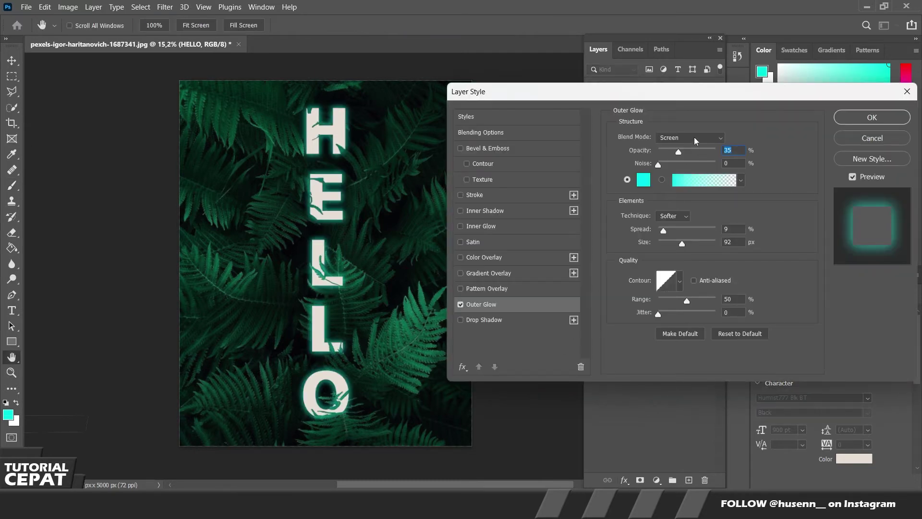
{"action": "left_click", "coordinate": [695, 139]}
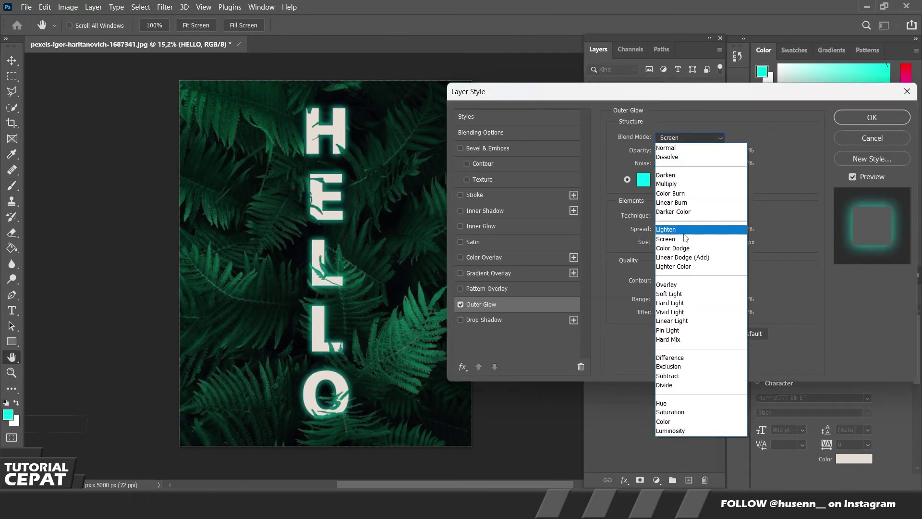
{"action": "left_click", "coordinate": [679, 241]}
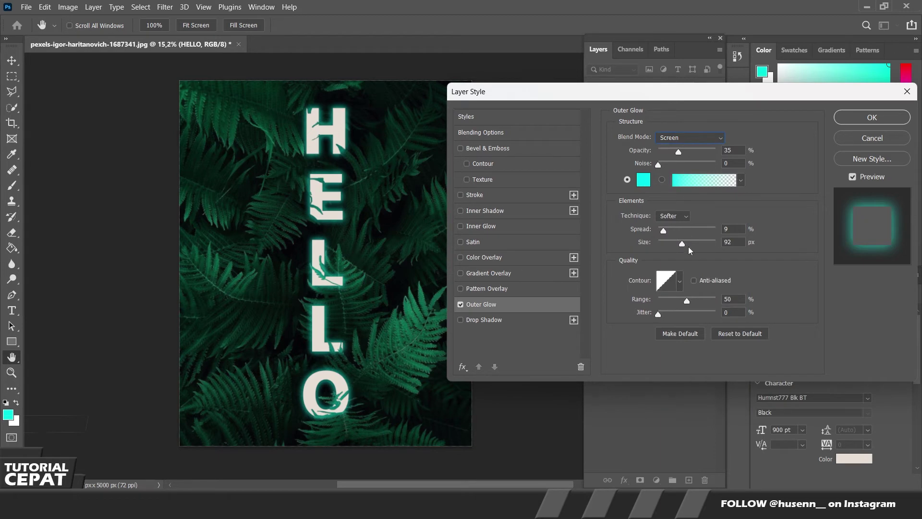
{"action": "left_click_drag", "start_coordinate": [683, 245], "coordinate": [683, 246]}
{"action": "left_click", "coordinate": [872, 117]}
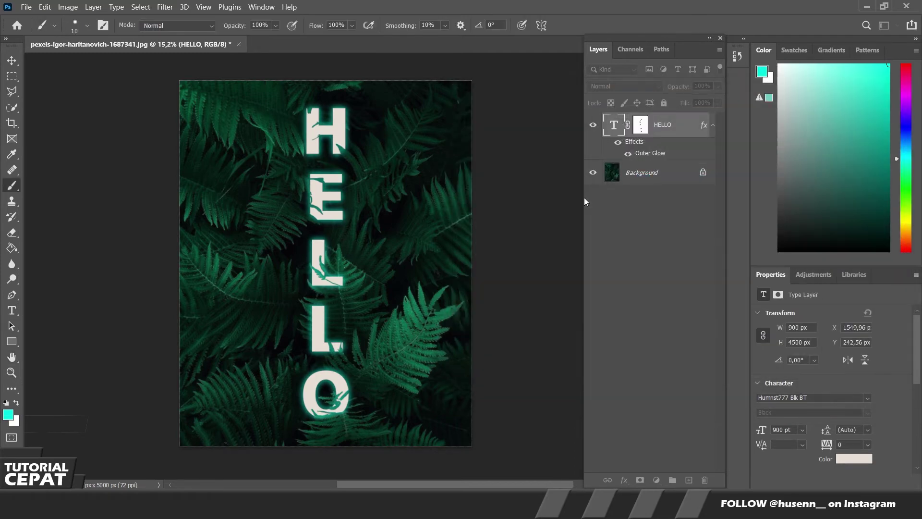
Set the foreground colour to full-brightness cyan 00ffef
{"action": "left_click", "coordinate": [8, 416]}
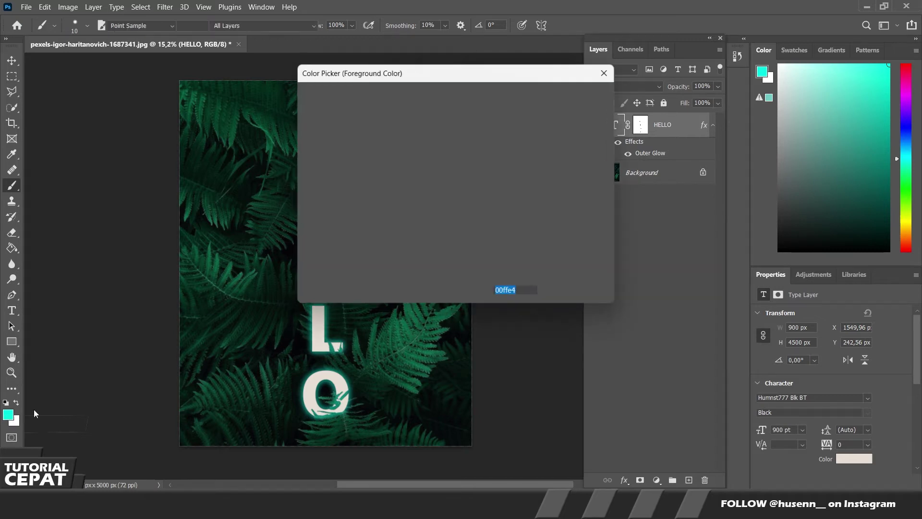
{"action": "left_click", "coordinate": [304, 383]}
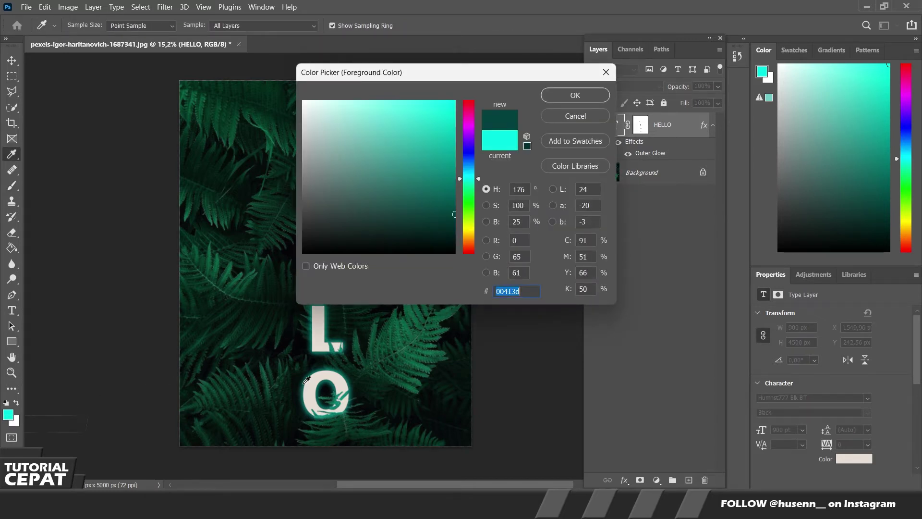
{"action": "left_click_drag", "start_coordinate": [452, 165], "coordinate": [468, 116]}
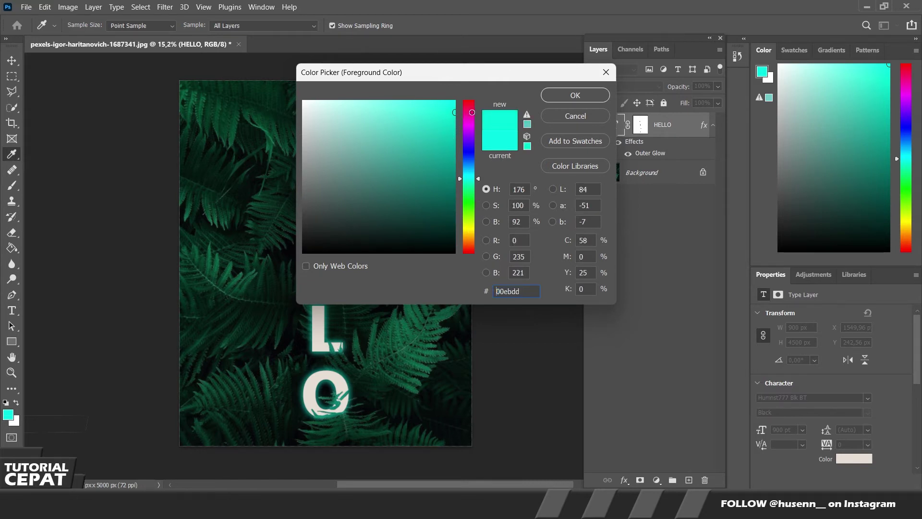
{"action": "left_click_drag", "start_coordinate": [468, 115], "coordinate": [480, 99]}
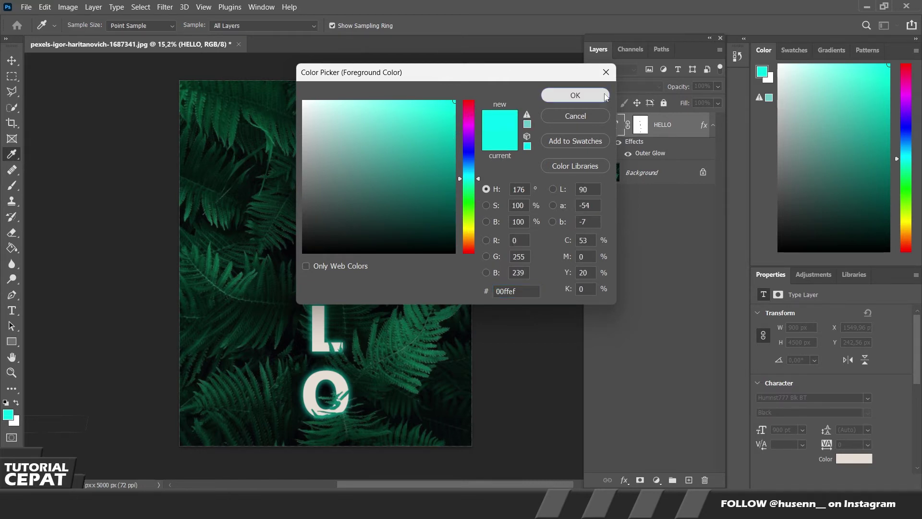
{"action": "left_click", "coordinate": [575, 95]}
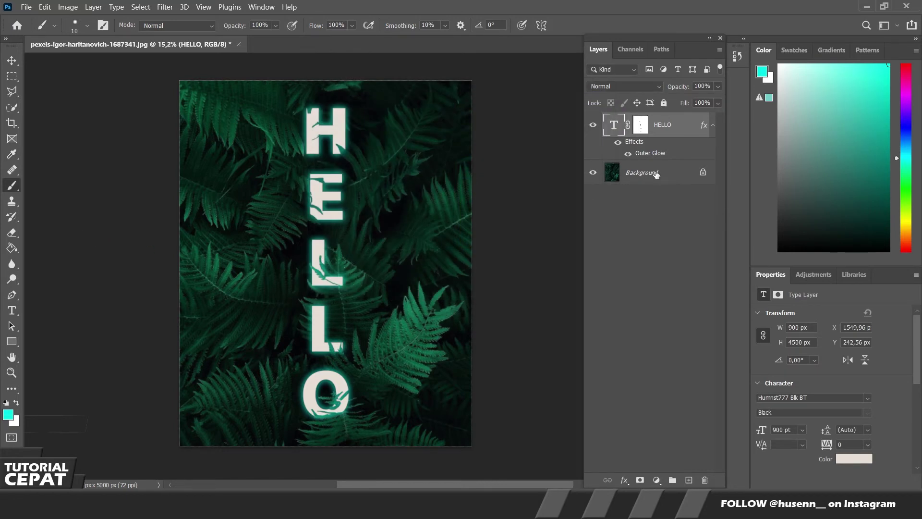
On a new Layer 1, paint a ~1879 px soft cyan stroke down the centre
{"action": "left_click", "coordinate": [689, 480]}
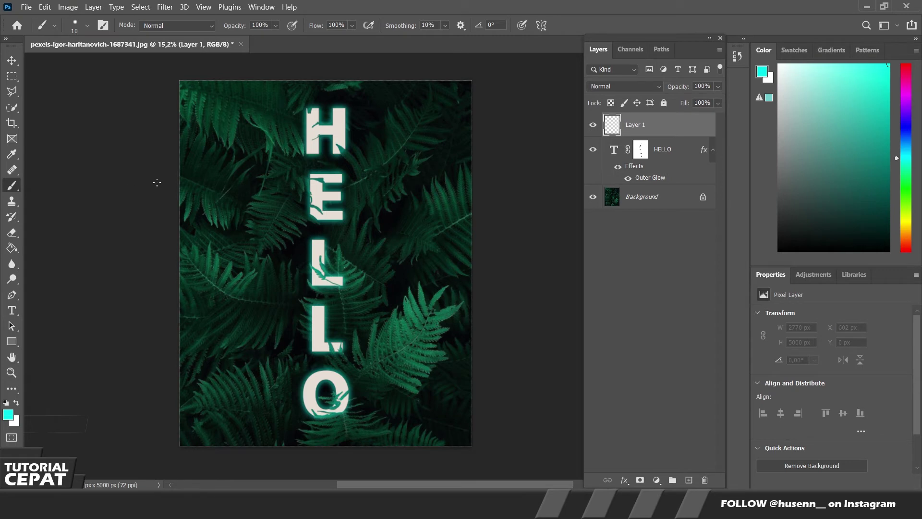
{"action": "left_click_drag", "start_coordinate": [259, 178], "coordinate": [312, 180]}
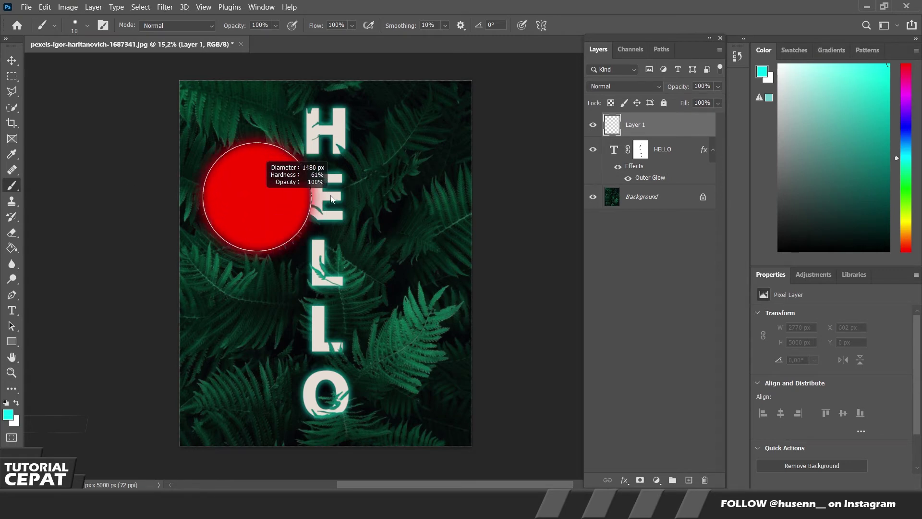
{"action": "mouse_move", "coordinate": [346, 229]}
{"action": "left_mouse_down"}
{"action": "mouse_move", "coordinate": [354, 218]}
{"action": "mouse_move", "coordinate": [335, 45]}
{"action": "left_mouse_up"}
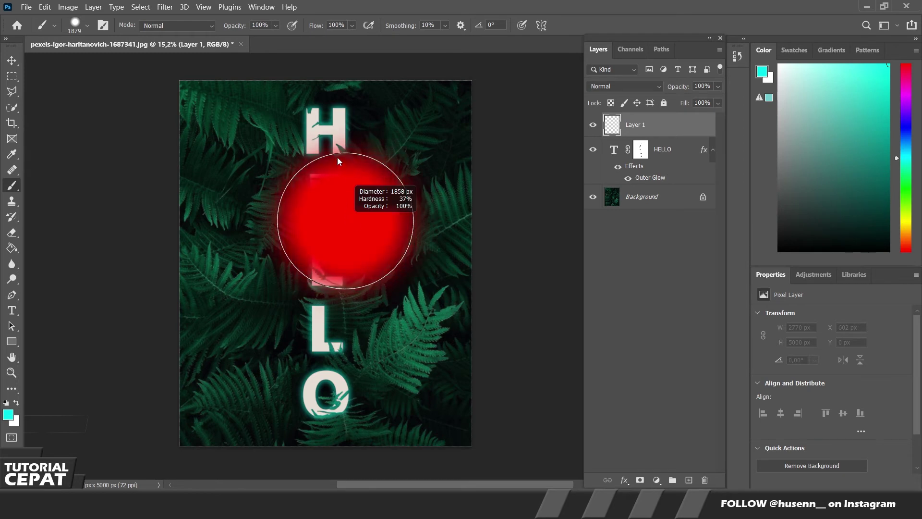
{"action": "left_click", "coordinate": [331, 91]}
{"action": "mouse_move", "coordinate": [333, 215]}
{"action": "left_mouse_down"}
{"action": "mouse_move", "coordinate": [328, 485]}
{"action": "mouse_move", "coordinate": [309, 187]}
{"action": "mouse_move", "coordinate": [352, 261]}
{"action": "mouse_move", "coordinate": [389, 365]}
{"action": "left_mouse_up"}
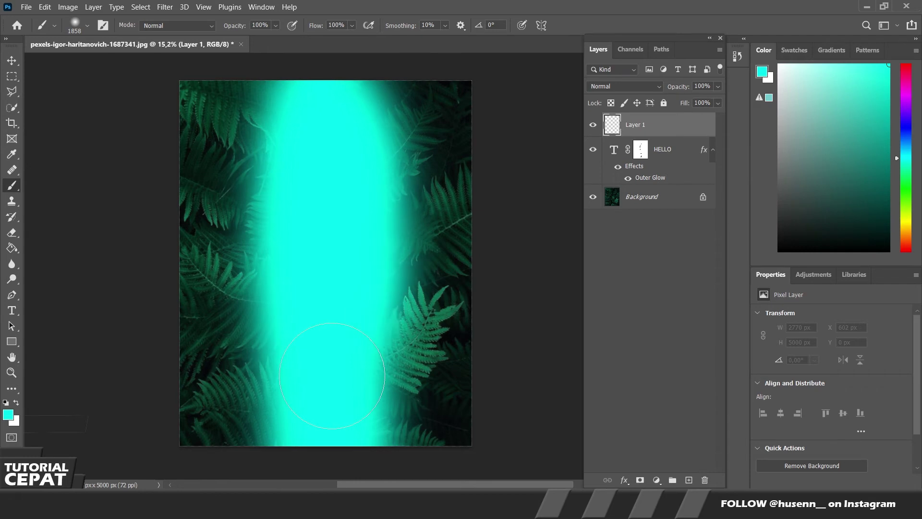
{"action": "left_click", "coordinate": [12, 60]}
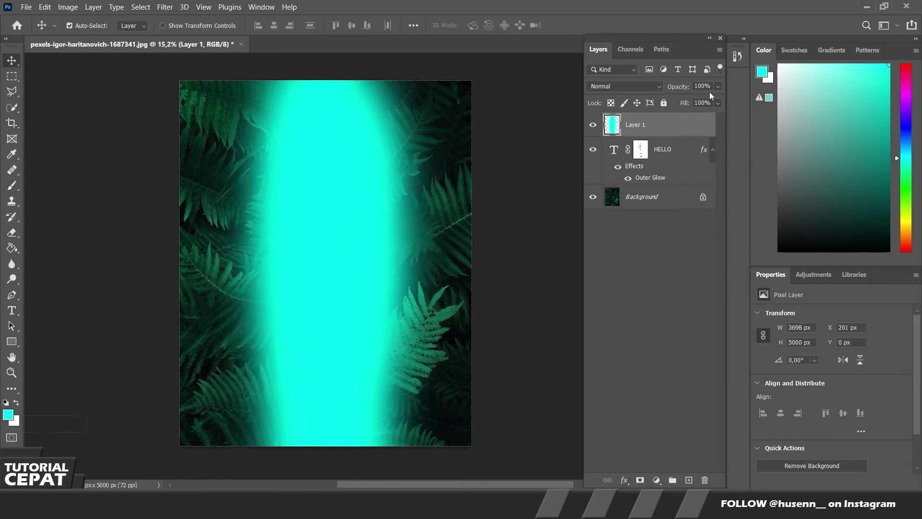
Set Layer 1 to Soft Light blend mode at 79% opacity
{"action": "left_click", "coordinate": [641, 87]}
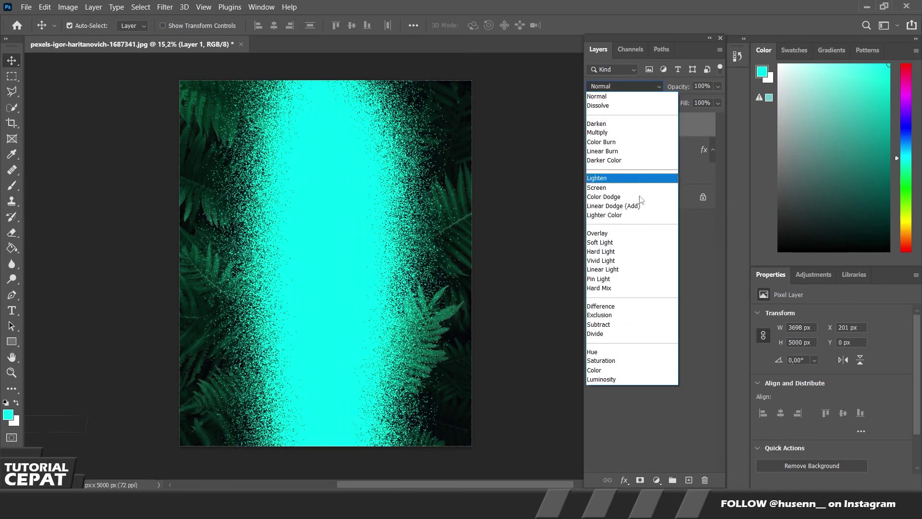
{"action": "left_click", "coordinate": [615, 243]}
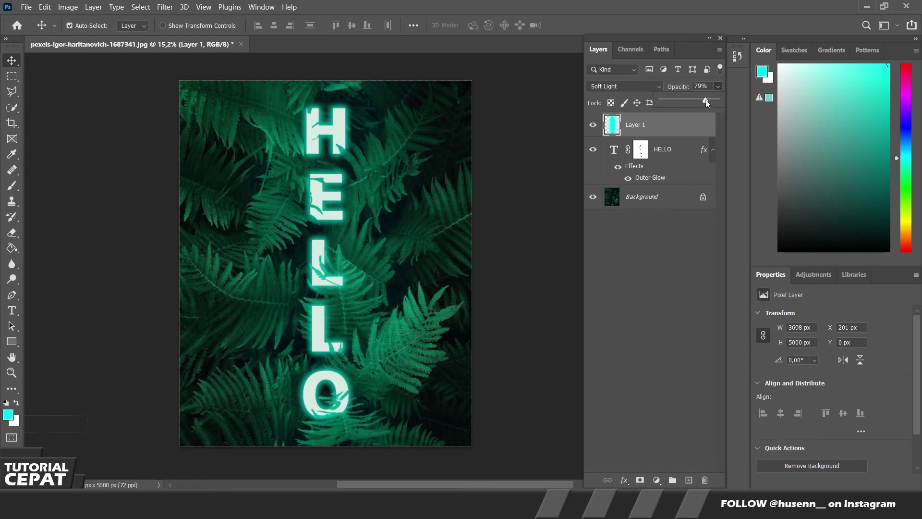
{"action": "left_click", "coordinate": [678, 414]}
{"action": "left_click", "coordinate": [652, 133]}
{"action": "left_click", "coordinate": [657, 480]}
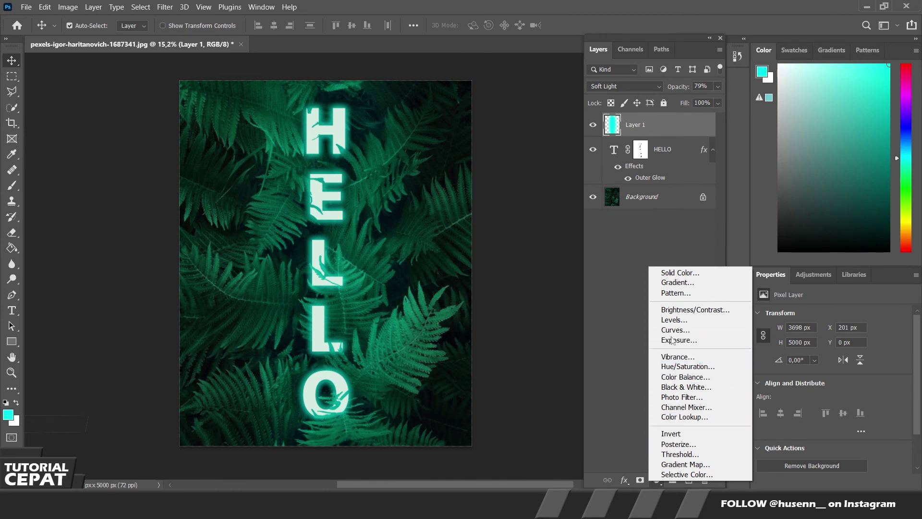
Add Brightness/Contrast at Brightness -9, Contrast -5, then a default Levels layer
{"action": "left_click", "coordinate": [670, 311]}
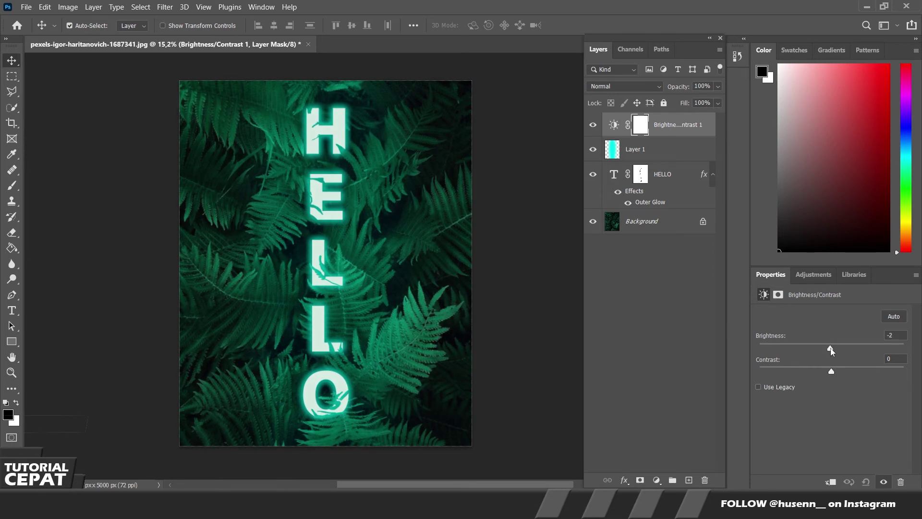
{"action": "left_click_drag", "start_coordinate": [827, 351], "coordinate": [827, 351]}
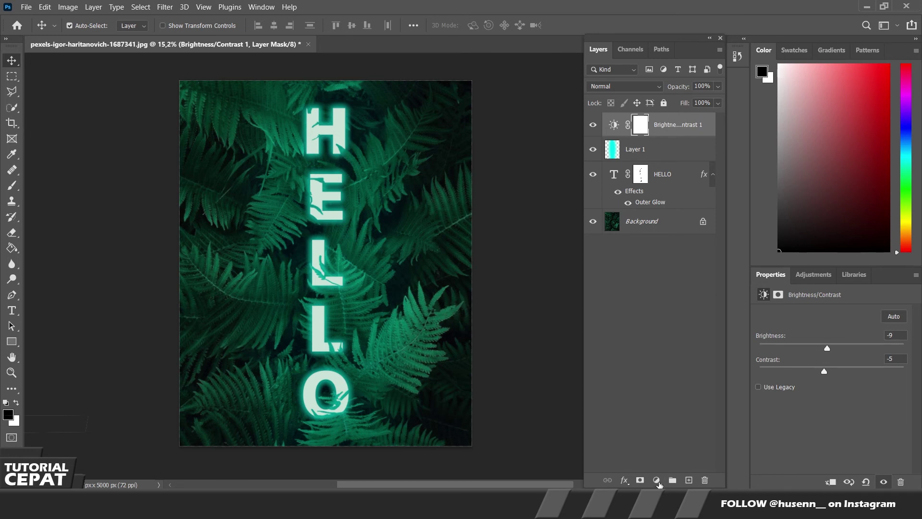
{"action": "left_click", "coordinate": [657, 479]}
{"action": "left_click", "coordinate": [674, 319]}
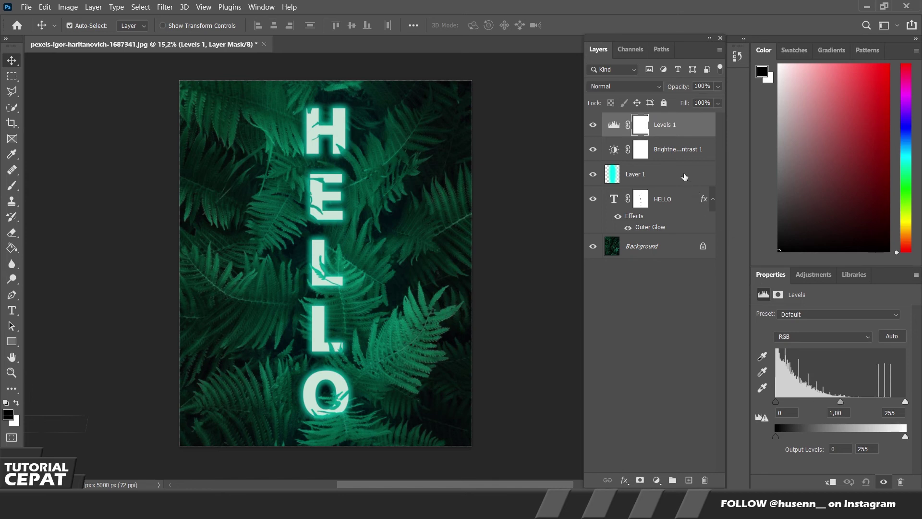
Set Levels midtone input to 0.91 and white input to 238
{"action": "left_click_drag", "start_coordinate": [840, 406], "coordinate": [848, 407]}
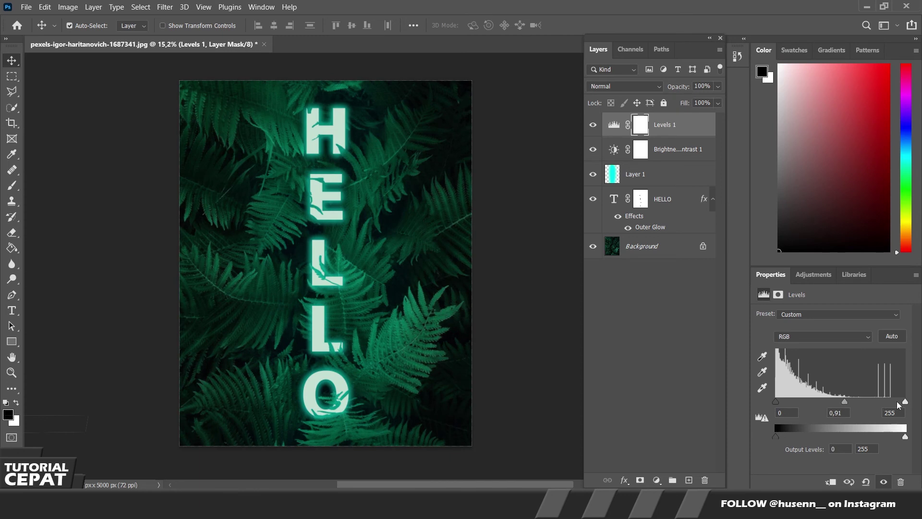
{"action": "mouse_move", "coordinate": [905, 402]}
{"action": "left_mouse_down"}
{"action": "mouse_move", "coordinate": [889, 402]}
{"action": "mouse_move", "coordinate": [905, 402]}
{"action": "left_mouse_up"}
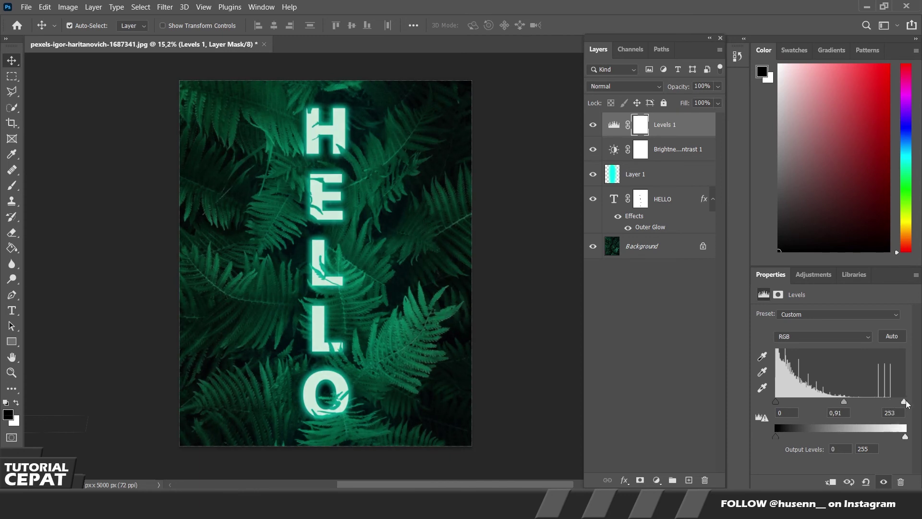
{"action": "left_click_drag", "start_coordinate": [905, 402], "coordinate": [897, 402]}
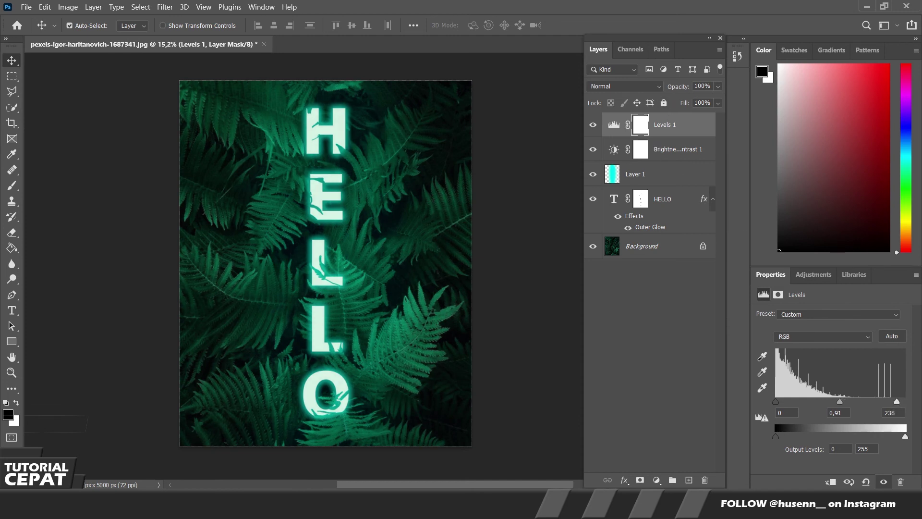
Add a Curves layer with a point bowed up-left to lift the midtones
{"action": "left_click", "coordinate": [656, 480]}
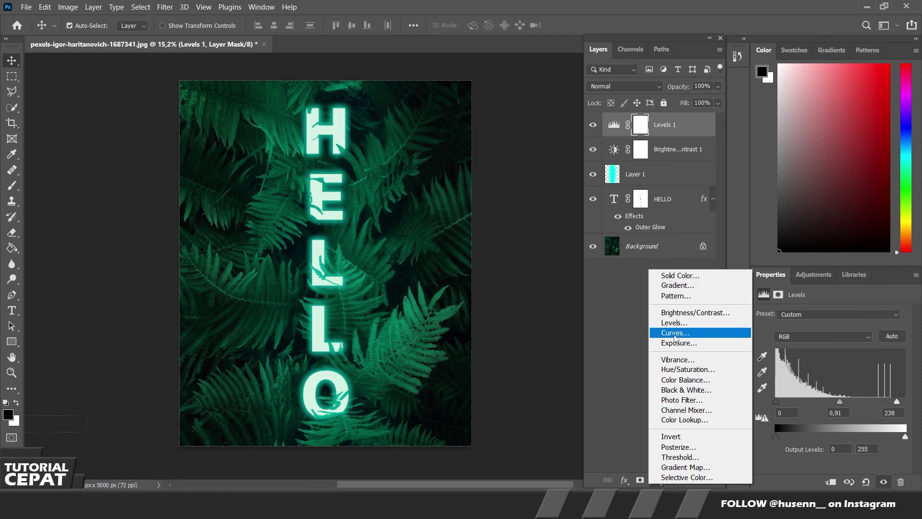
{"action": "left_click", "coordinate": [675, 333]}
{"action": "left_click", "coordinate": [840, 402]}
{"action": "left_click_drag", "start_coordinate": [840, 403], "coordinate": [836, 397]}
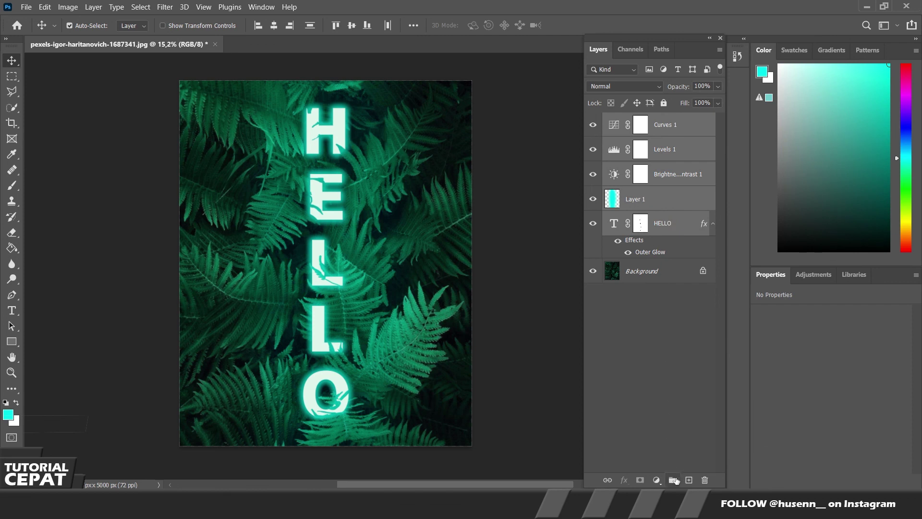
Group the HELLO, cyan wash and Curves layers into Group 1, then toggle its visibility to compare
{"action": "left_click", "coordinate": [674, 479]}
{"action": "left_click", "coordinate": [593, 120]}
{"action": "left_click", "coordinate": [593, 120]}
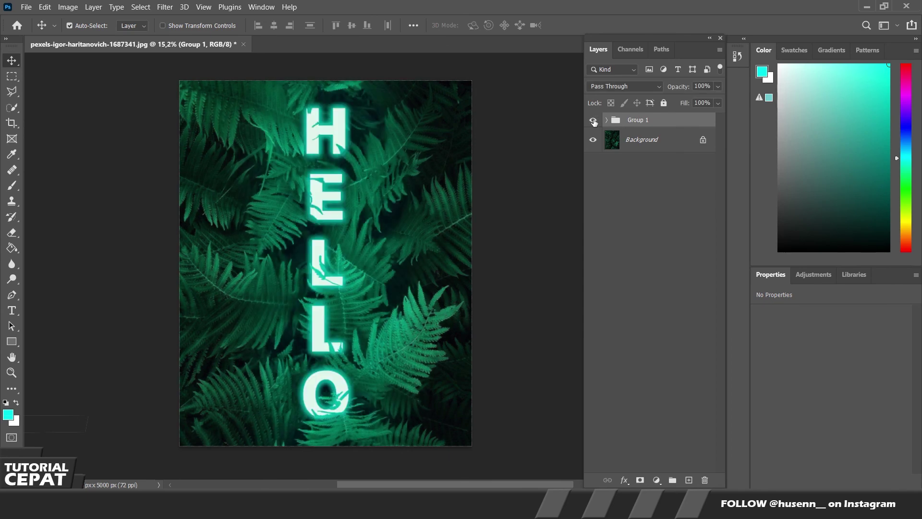